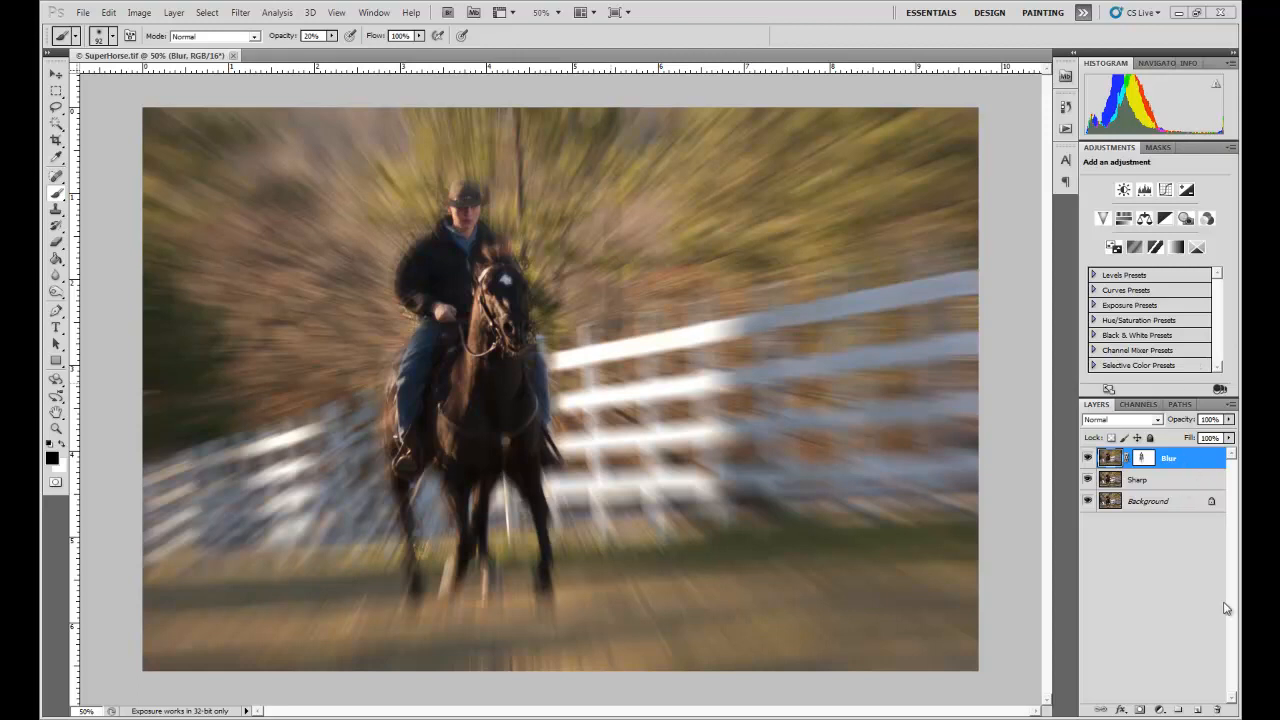
- Delete the existing Blur and Sharp layers, and duplicate the Background layer as a new layer named Sharp
left_click(1217, 709)
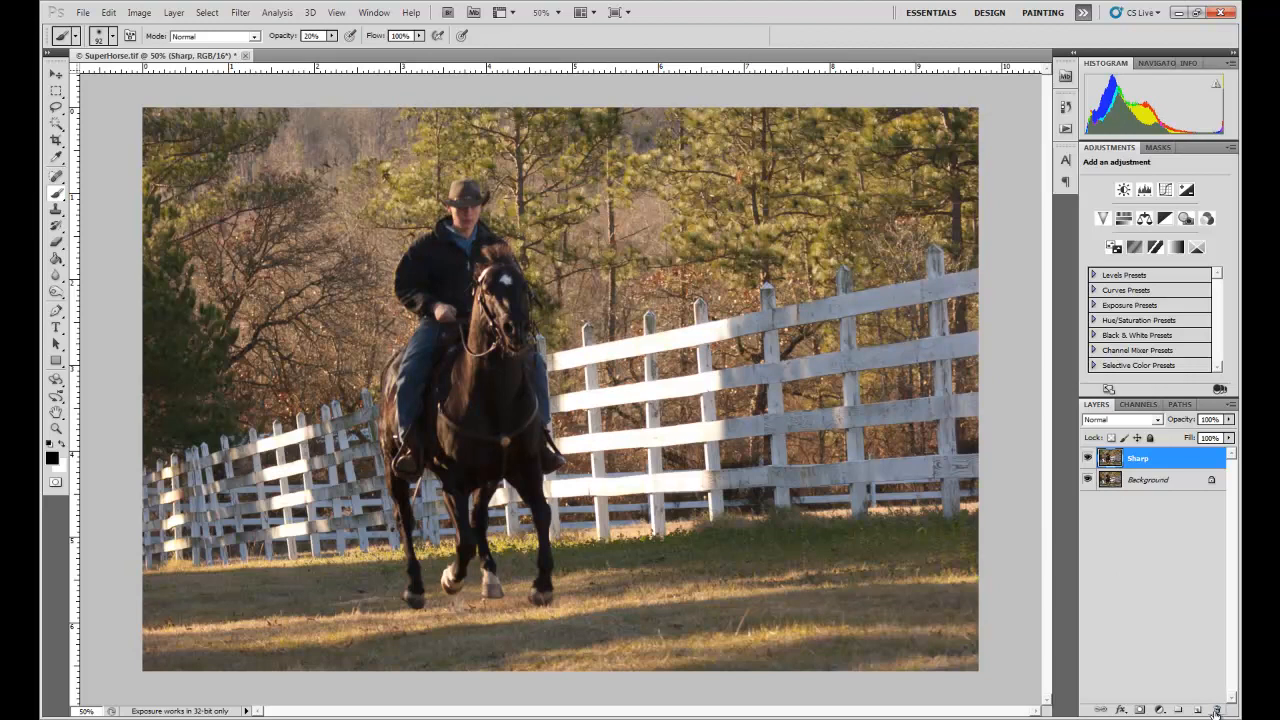
left_click(1217, 709)
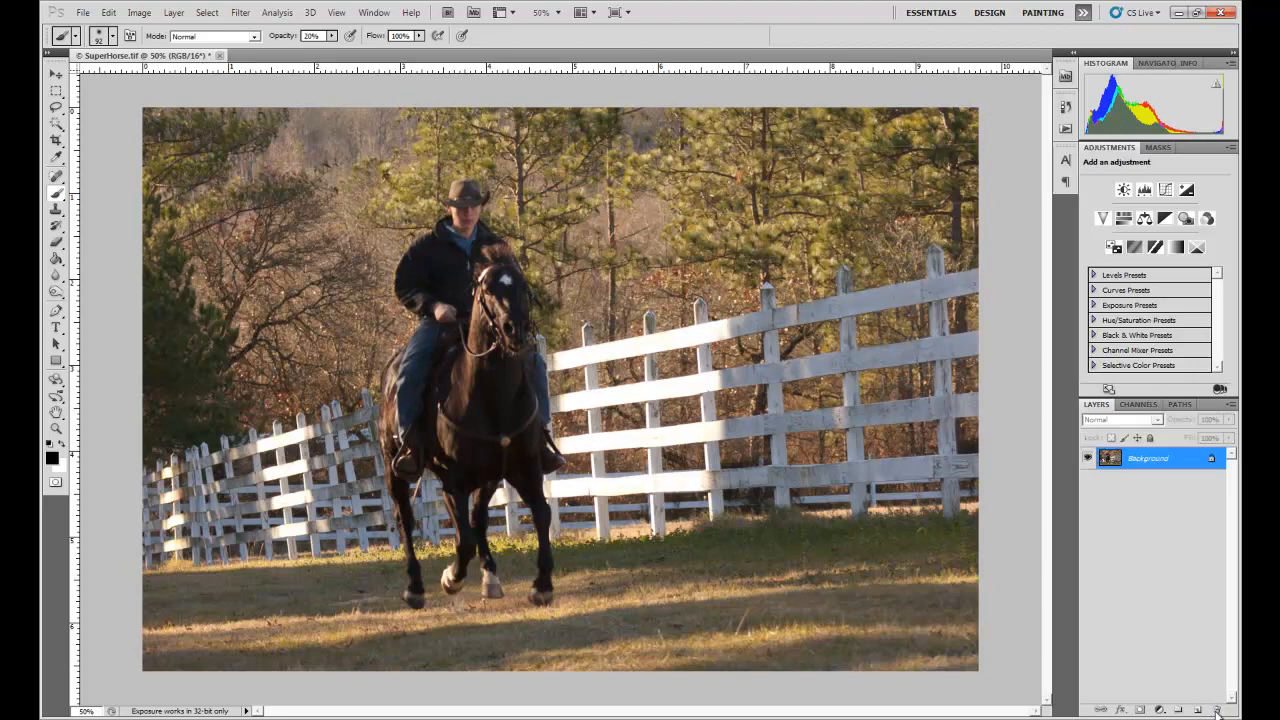
right_click(1160, 462)
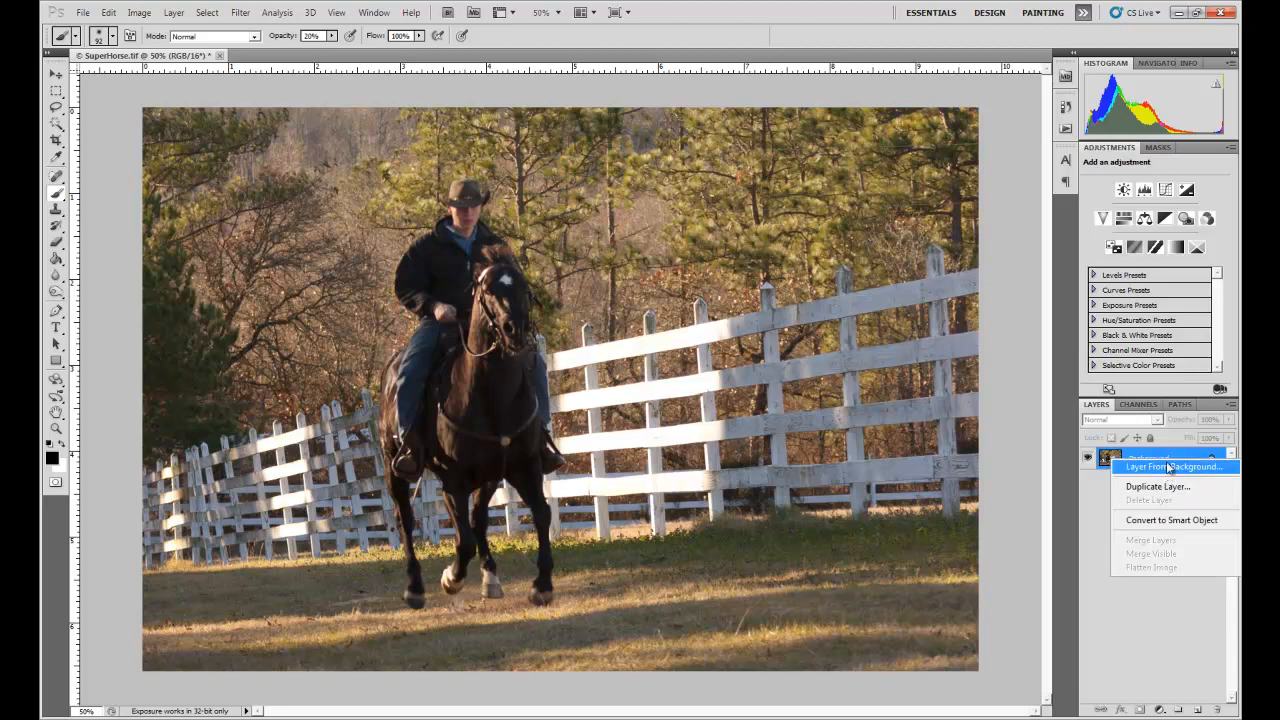
left_click(1176, 488)
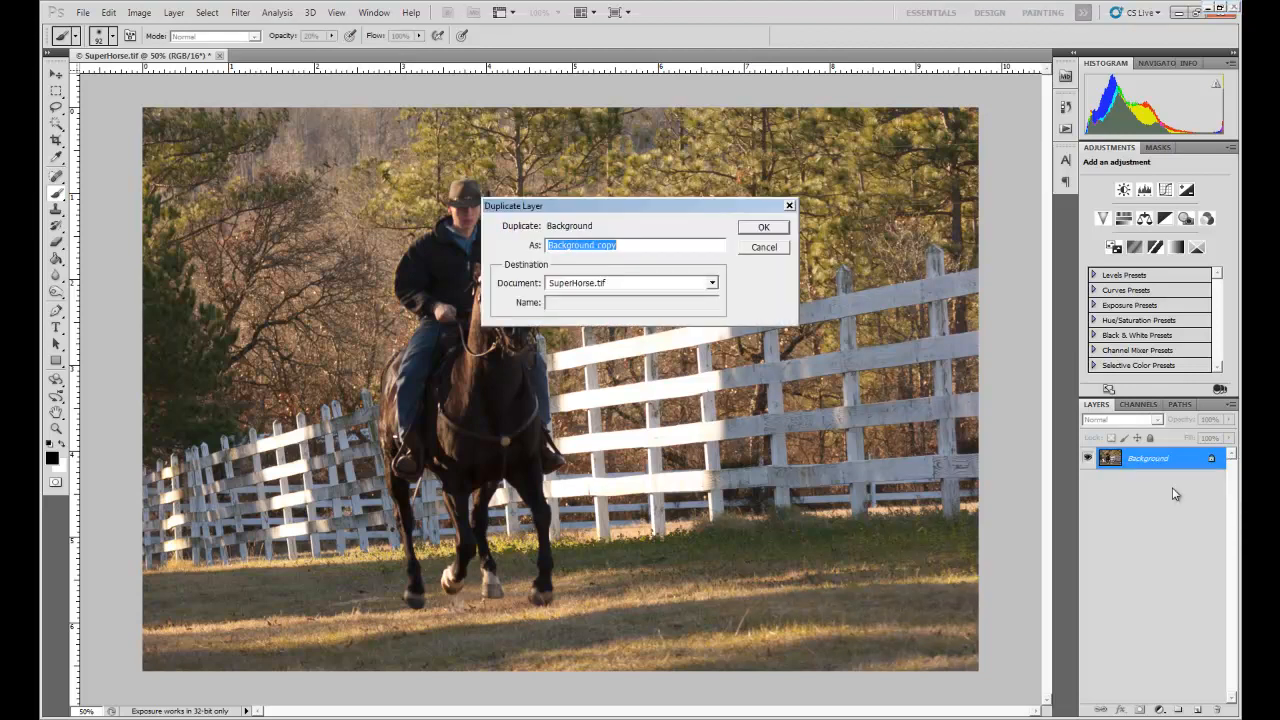
type("Sharp")
key("Return")
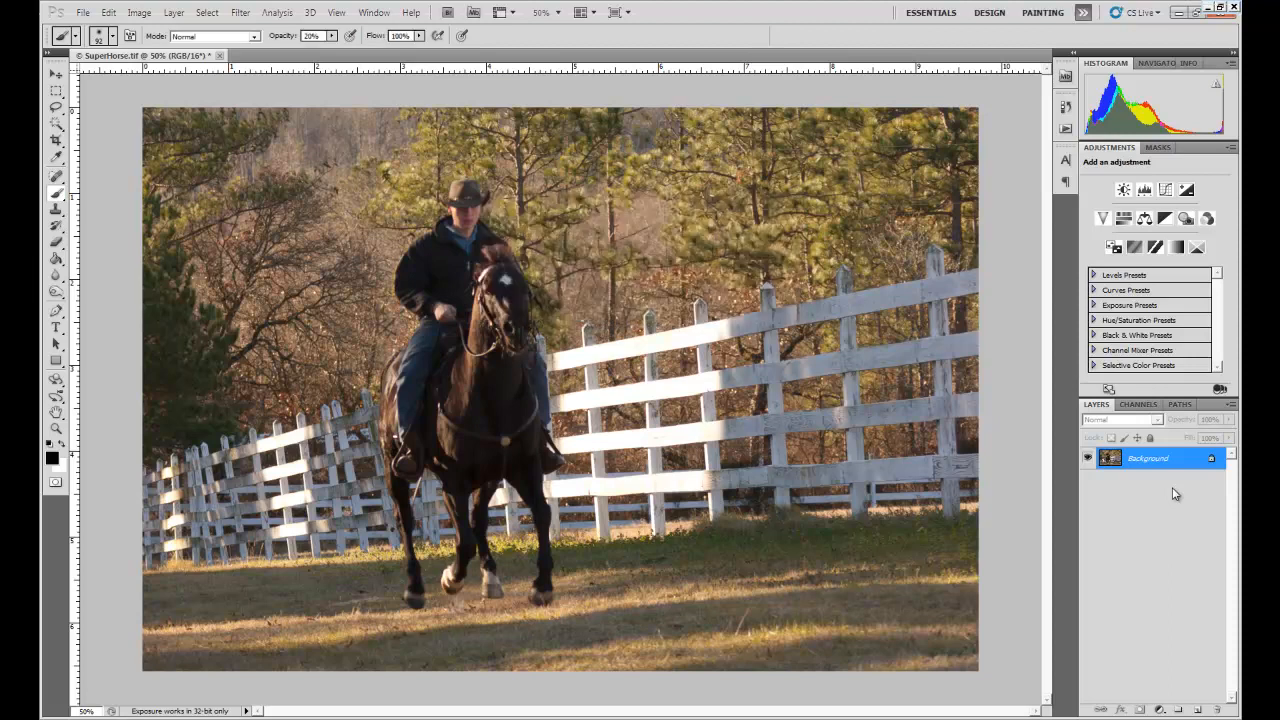
- Duplicate the Sharp layer as a new layer named Blur
right_click(1167, 461)
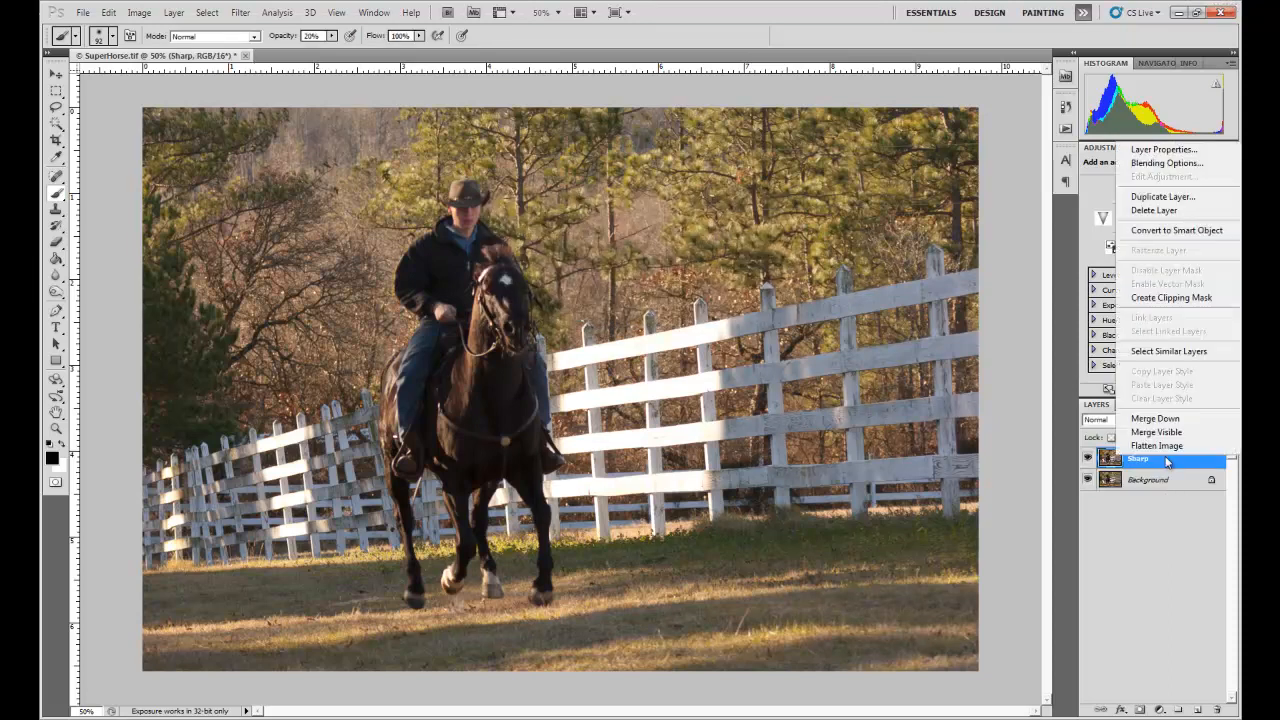
left_click(1163, 196)
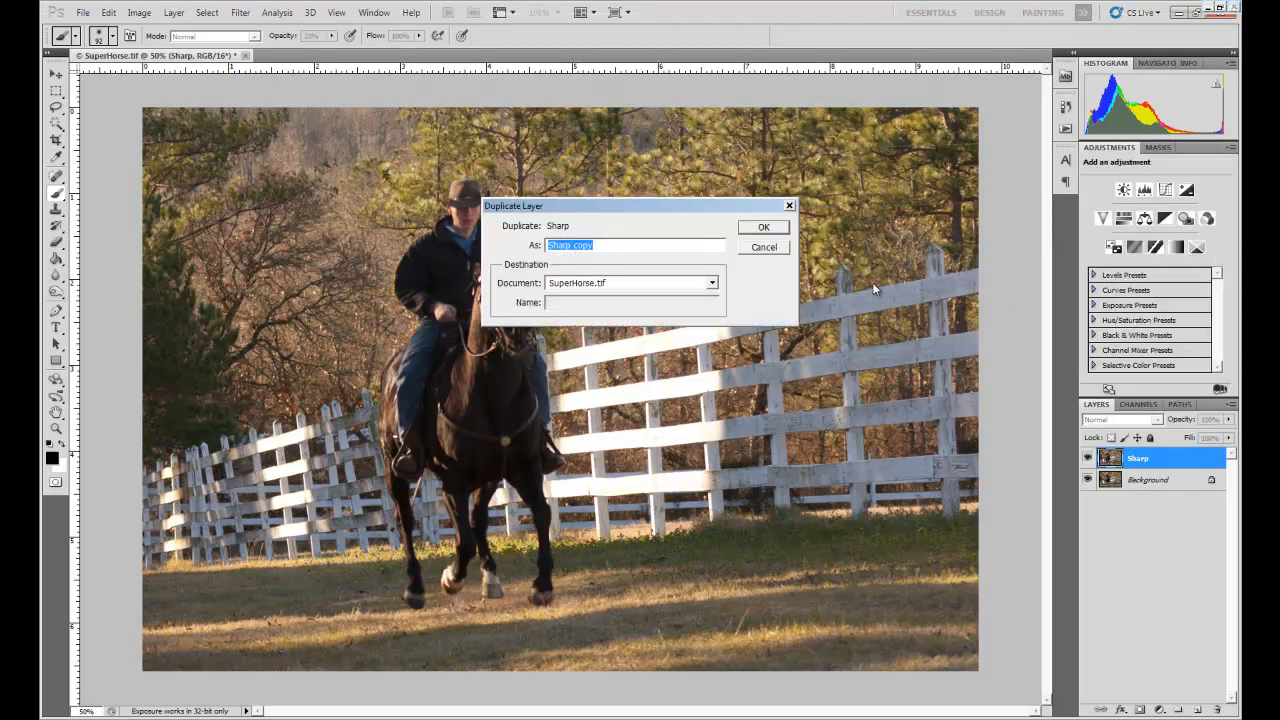
type("Blur")
left_click(763, 229)
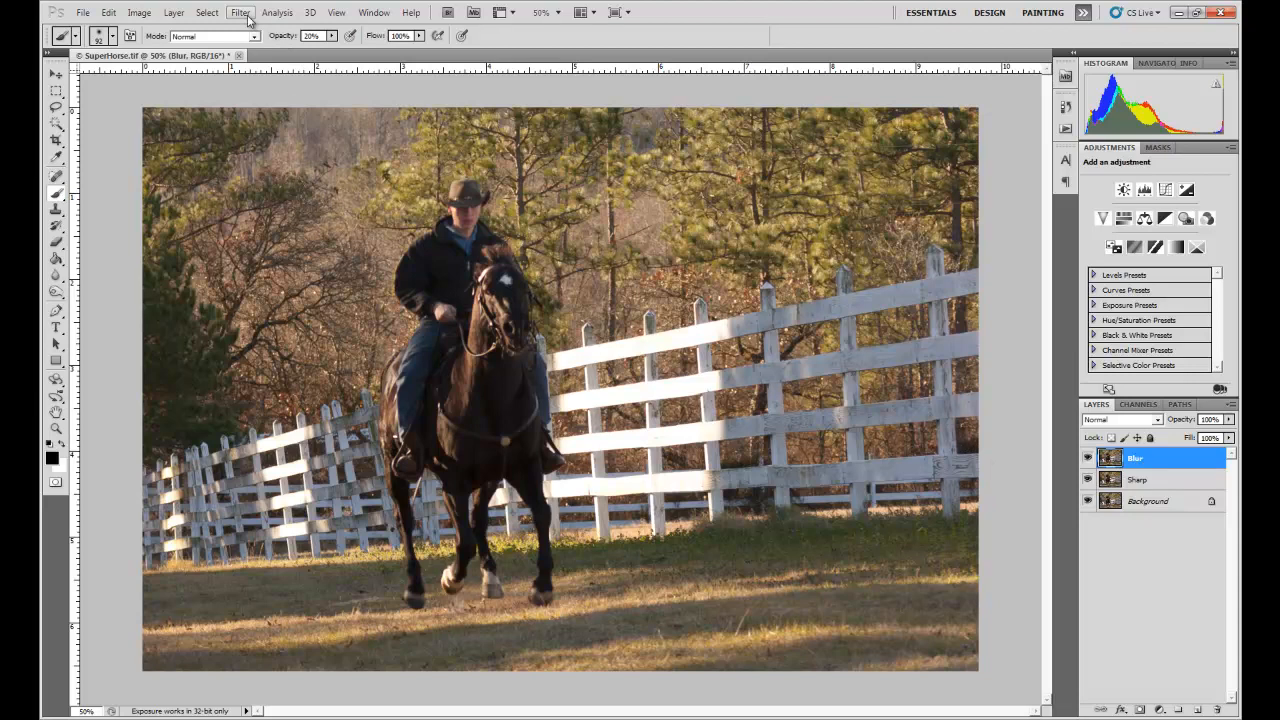
- Start a Radial Blur on the Blur layer with the Zoom method, Best quality and an amount of 30
left_click(242, 13)
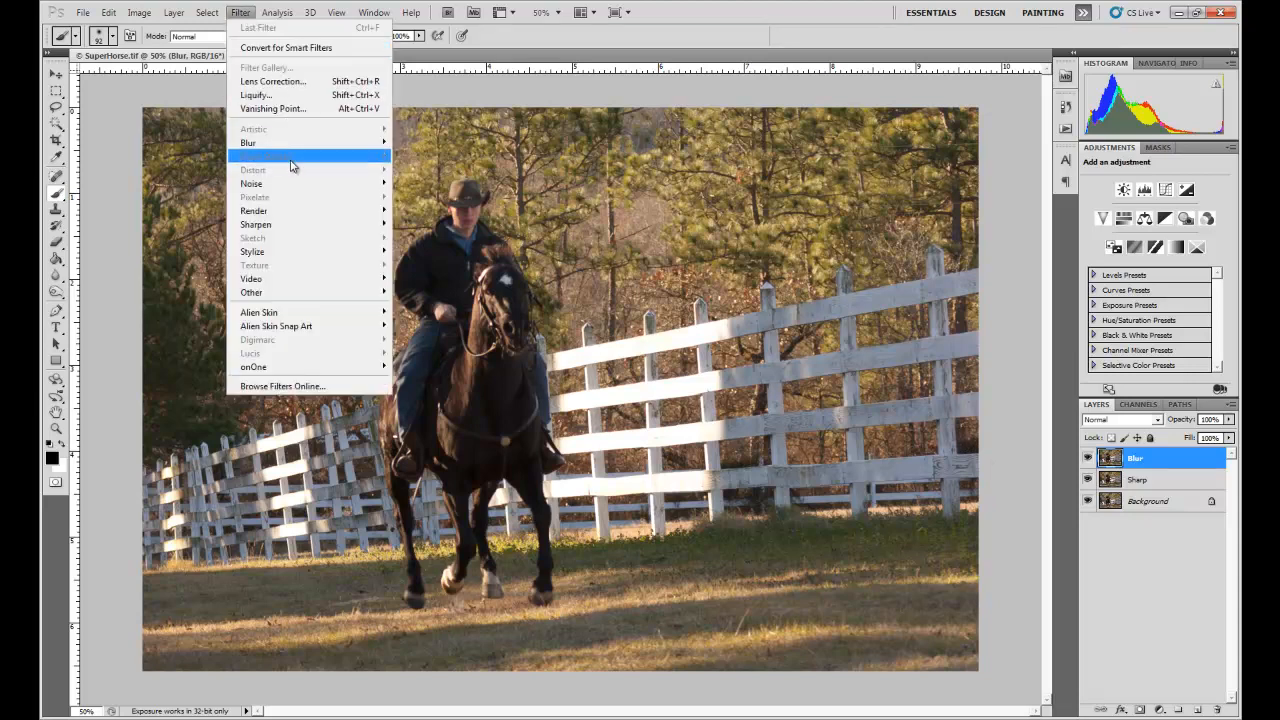
mouse_move(292, 146)
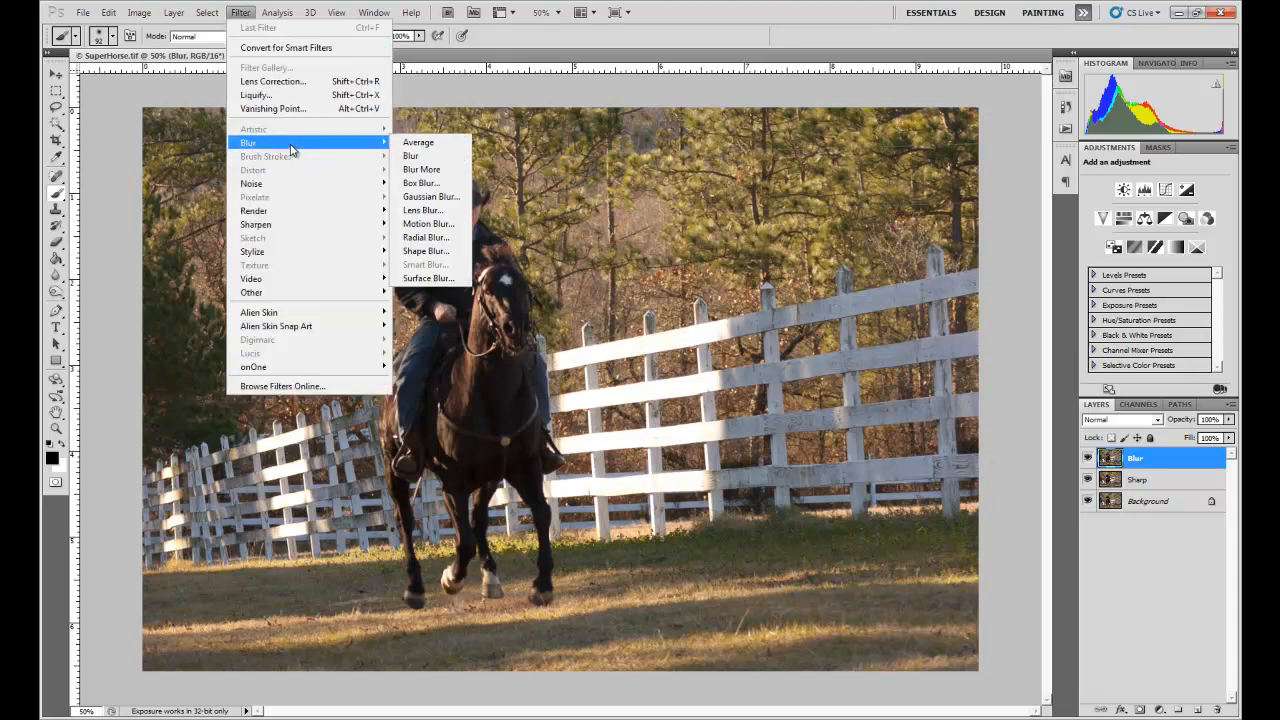
left_click(446, 243)
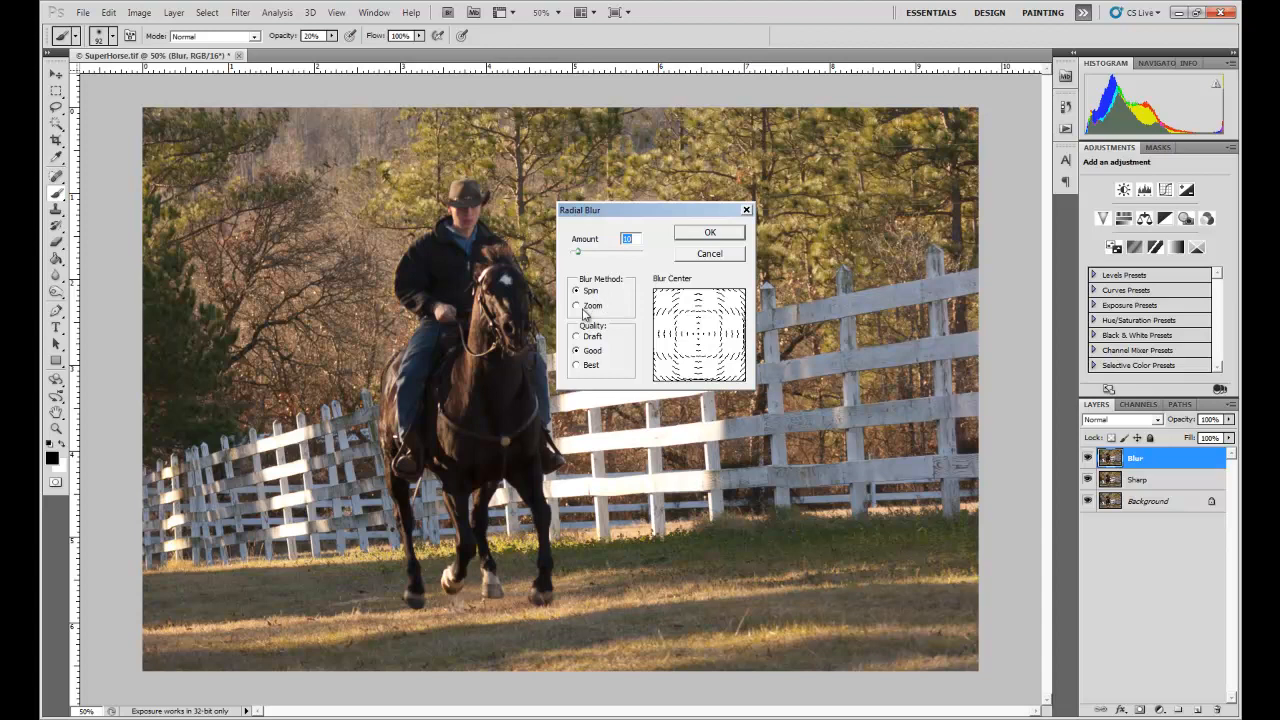
left_click(577, 366)
left_click(577, 306)
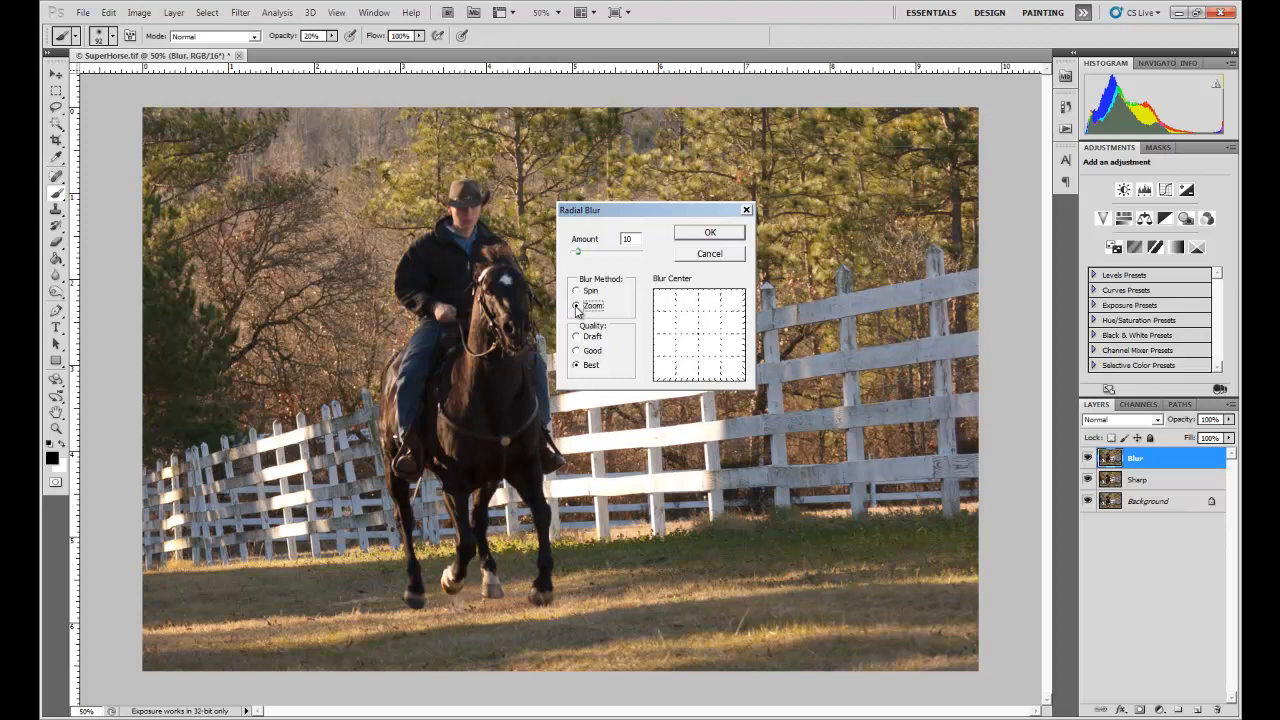
double_click(628, 239)
type("30")
- Move the blur center slightly above and left of the image's middle, near the horse's head, and apply the Radial Blur
left_click(689, 334)
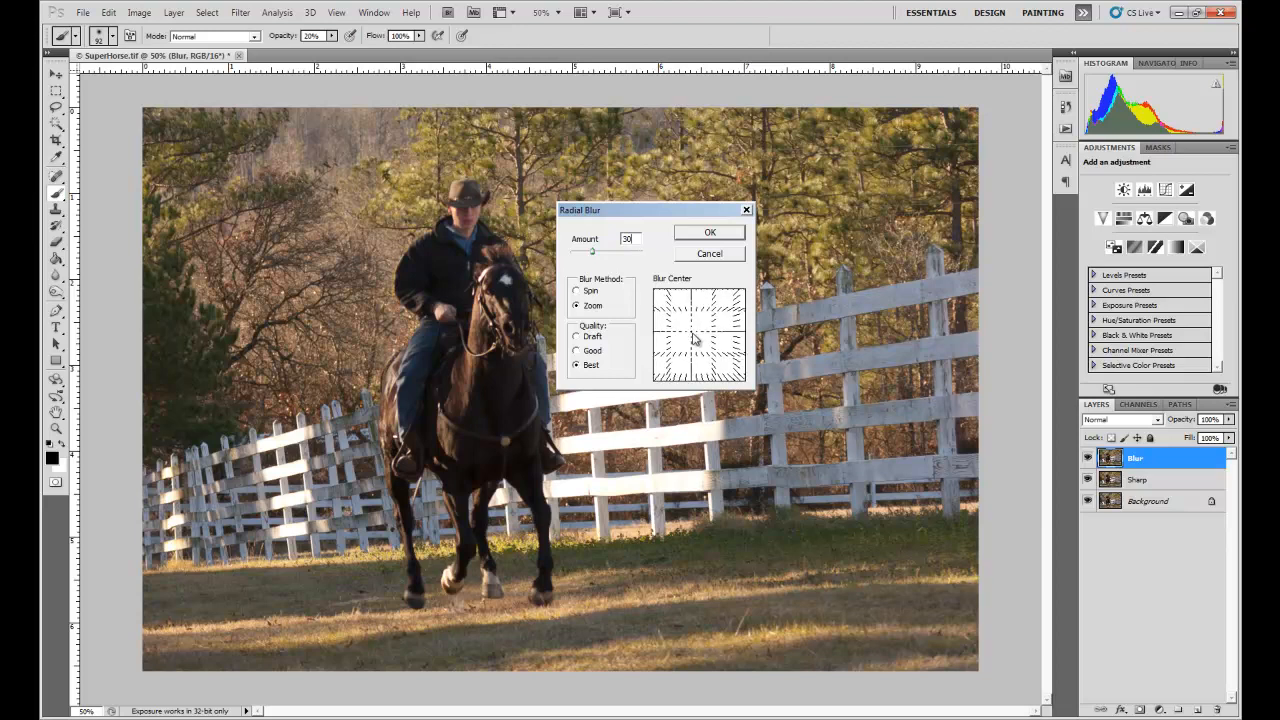
left_click_drag(693, 328, 691, 328)
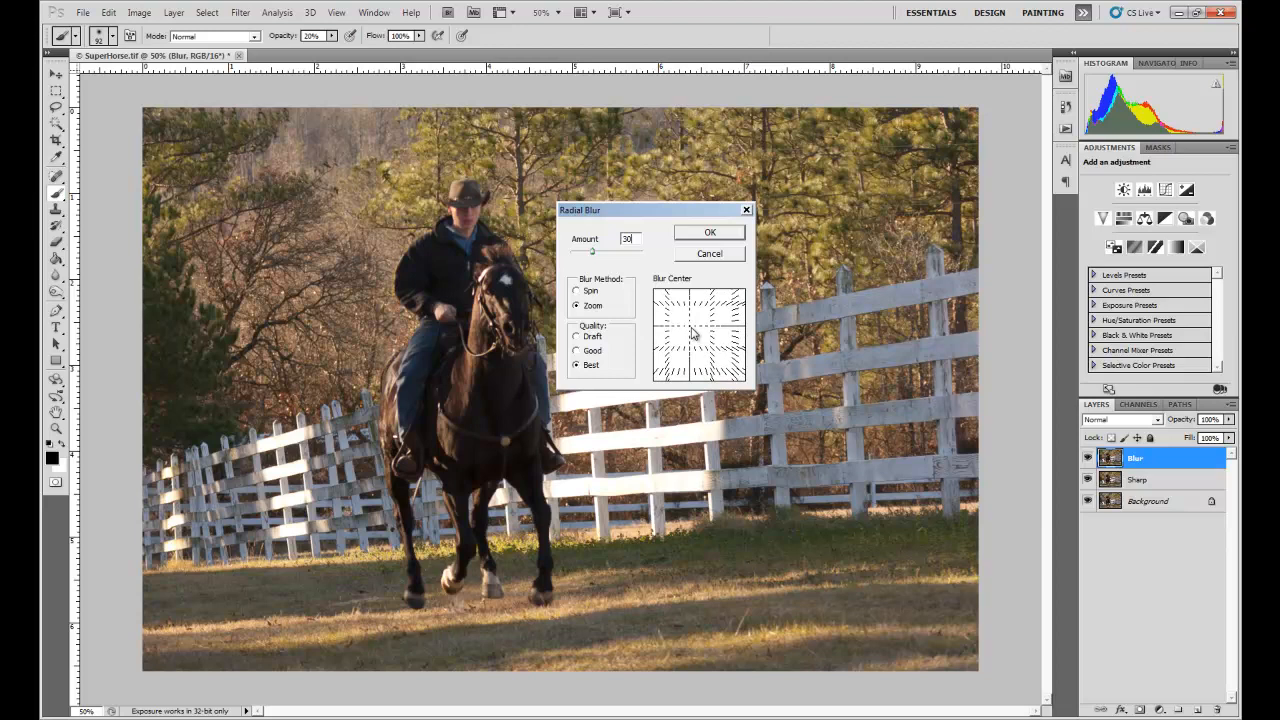
mouse_move(692, 334)
left_mouse_down()
mouse_move(665, 336)
mouse_move(676, 320)
mouse_move(688, 361)
mouse_move(708, 334)
mouse_move(679, 311)
mouse_move(685, 323)
left_mouse_up()
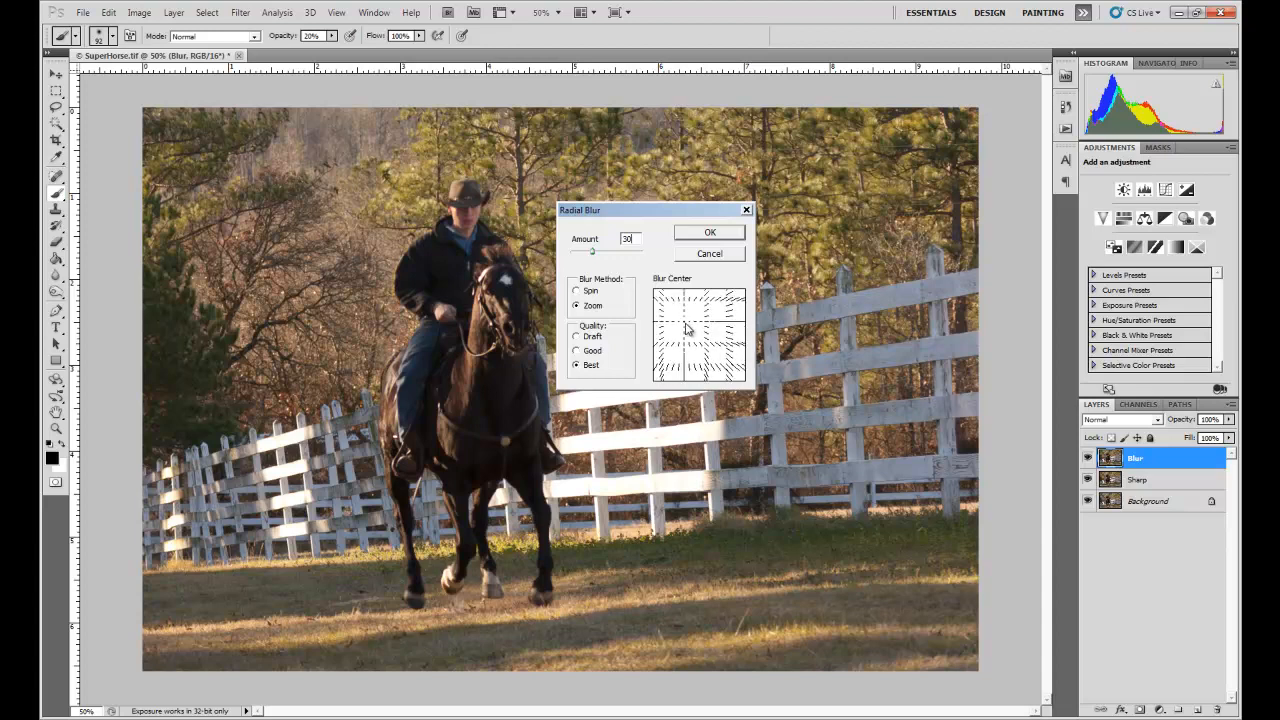
mouse_move(686, 327)
left_mouse_down()
mouse_move(678, 336)
mouse_move(689, 334)
left_mouse_up()
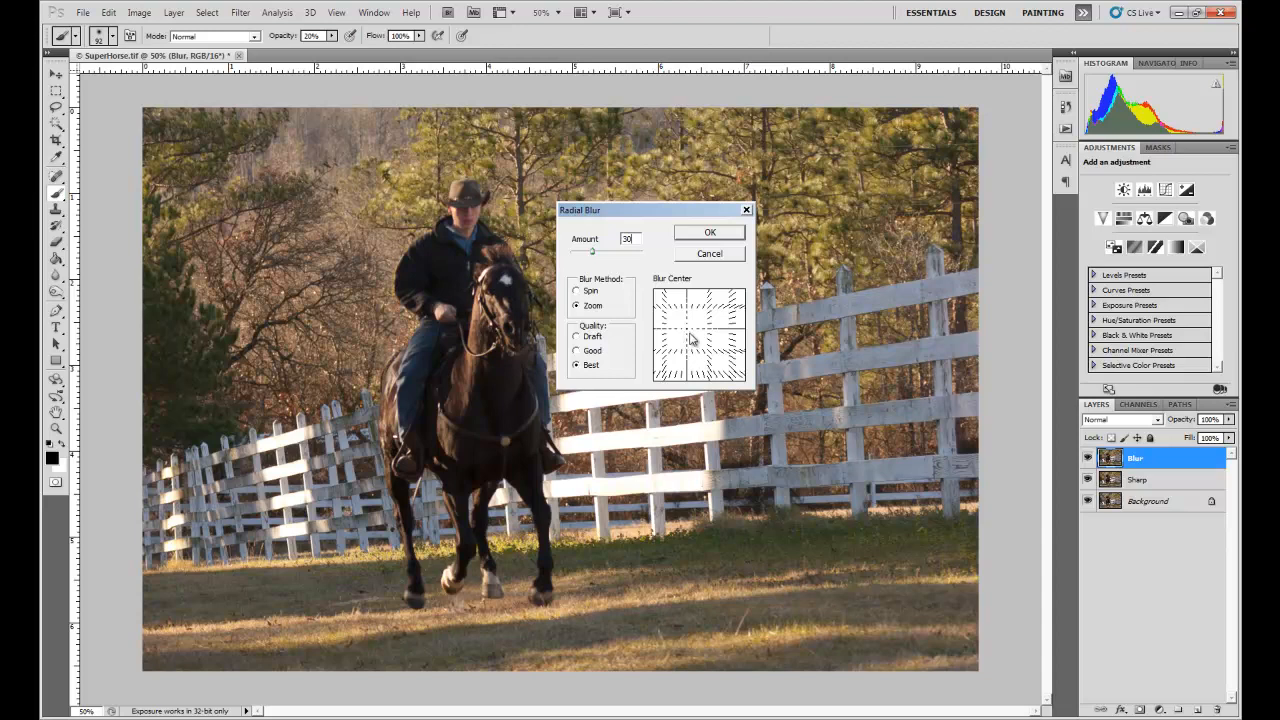
mouse_move(688, 334)
left_mouse_down()
mouse_move(699, 339)
mouse_move(695, 328)
left_mouse_up()
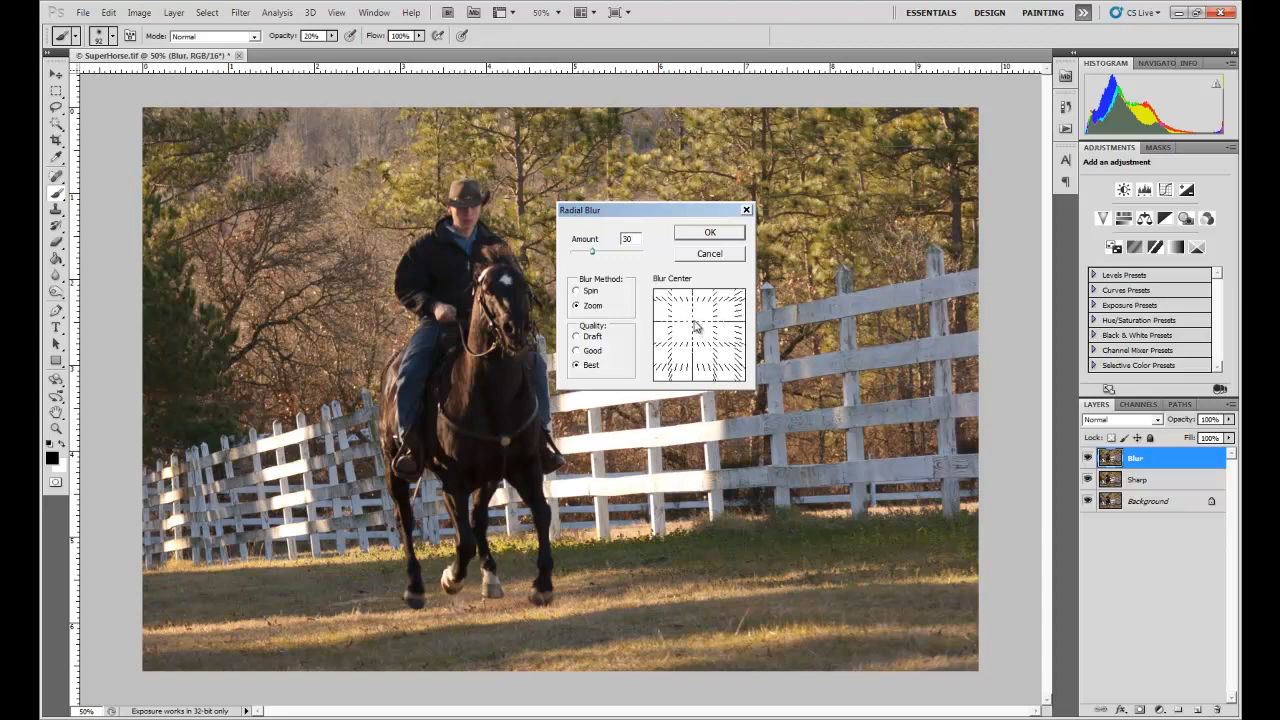
left_click(710, 233)
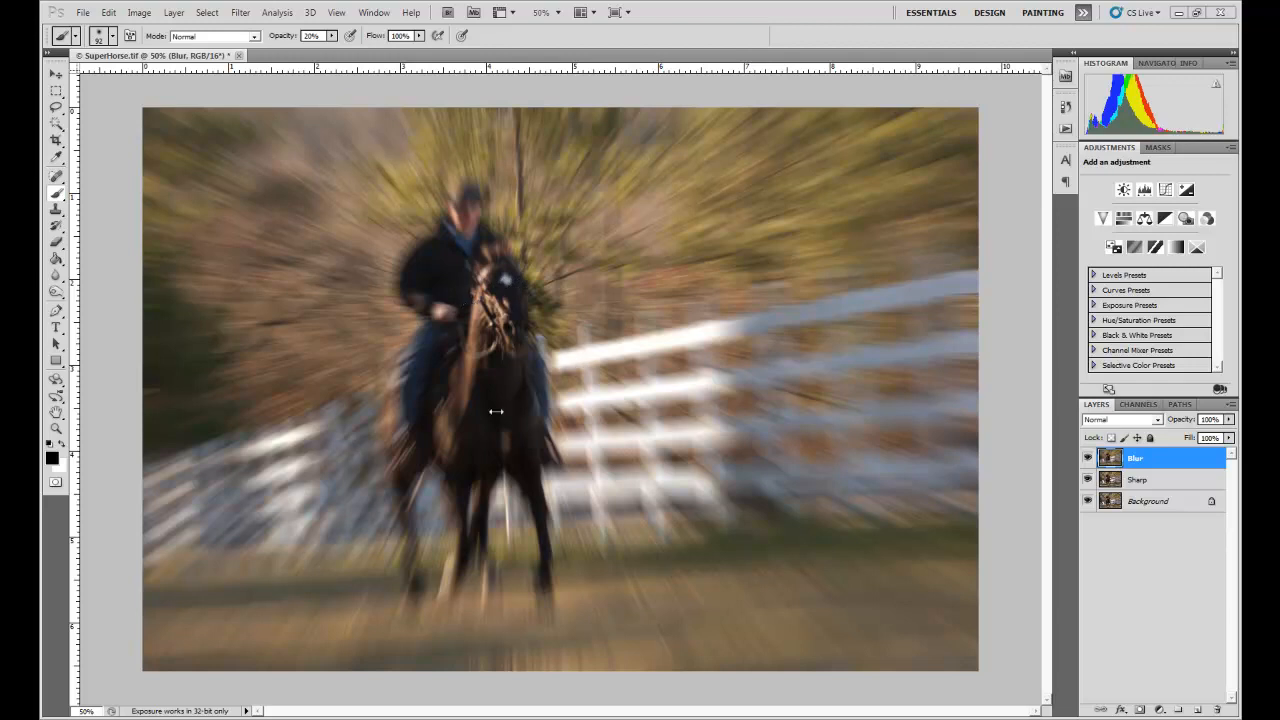
- Add a white layer mask to the Blur layer and set the brush hardness to 0%
left_click(62, 445)
left_click(62, 445)
left_click(1140, 710)
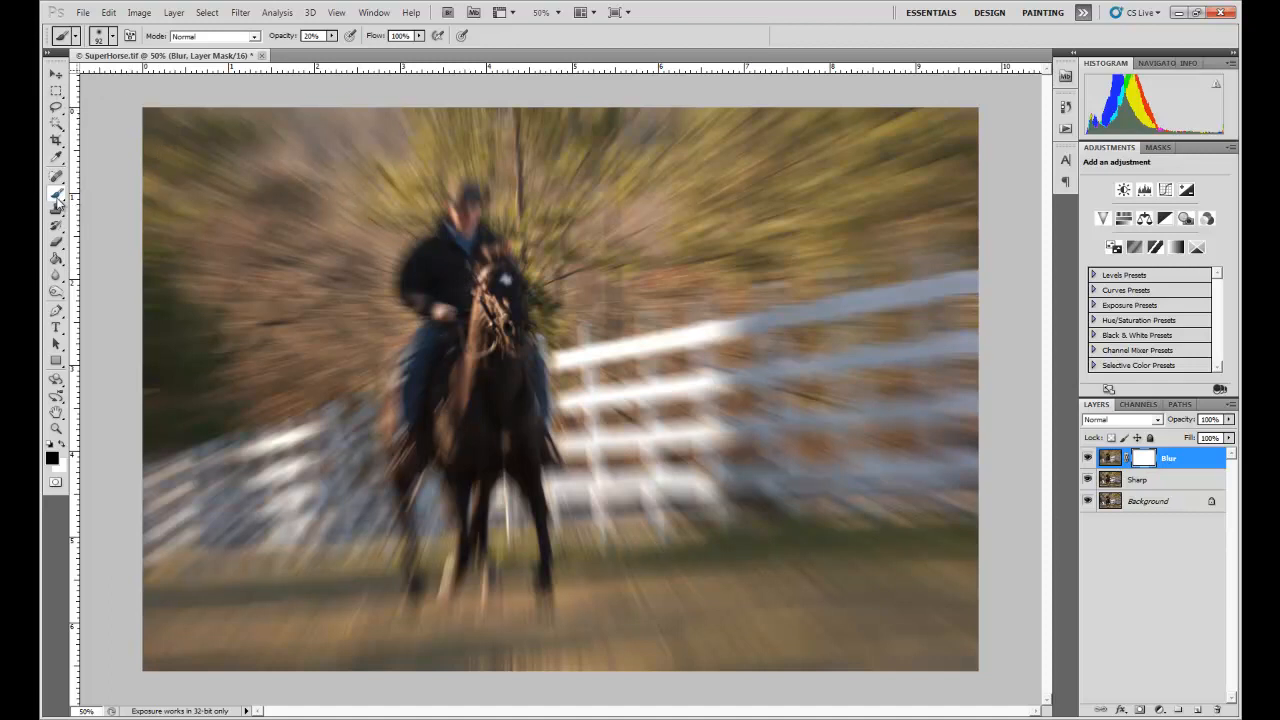
left_click(113, 40)
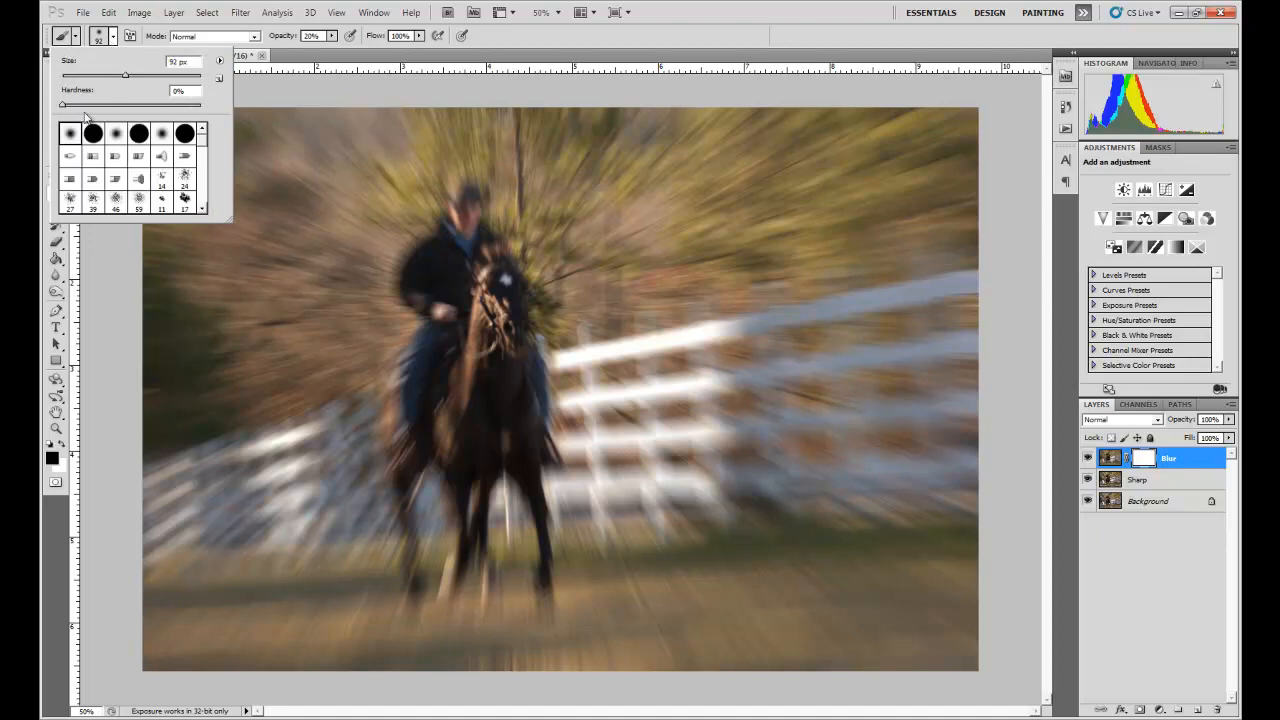
left_click_drag(65, 108, 58, 109)
key("Return")
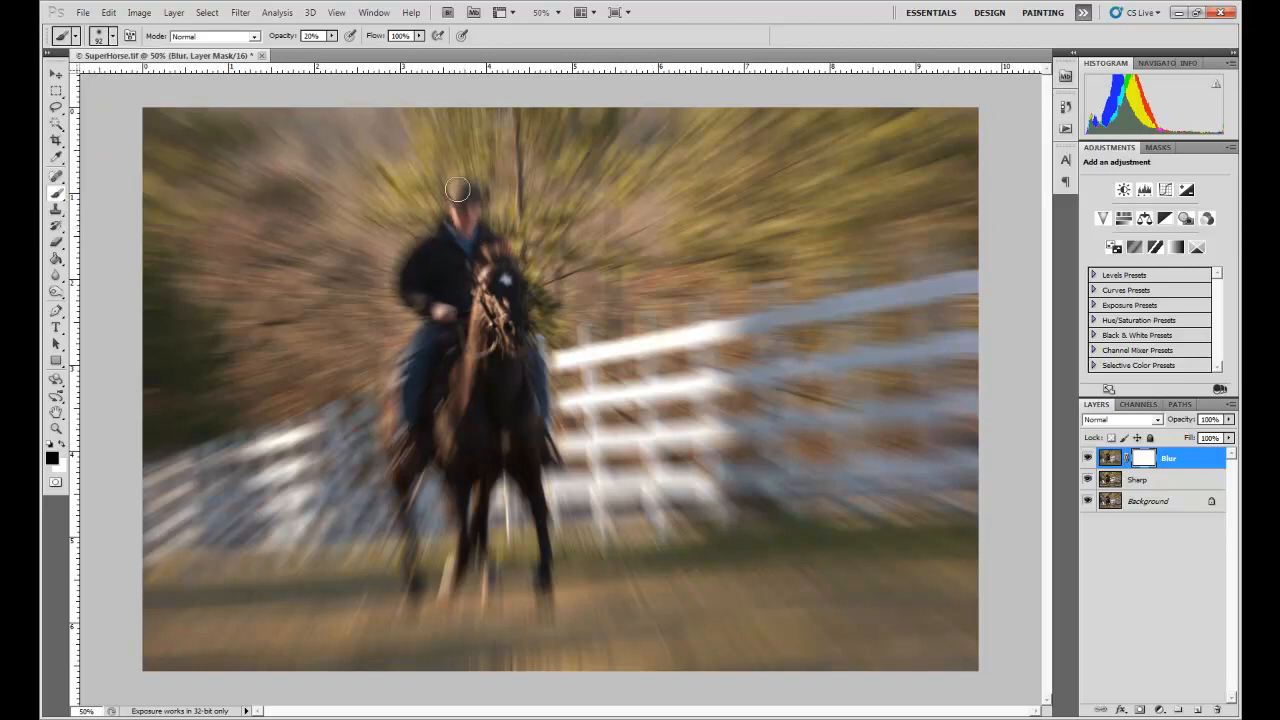
- Paint black on the Blur layer's mask over the rider and the horse's head and body to reveal the sharp layer beneath
mouse_move(457, 189)
left_mouse_down()
mouse_move(476, 225)
mouse_move(460, 242)
left_mouse_up()
mouse_move(479, 198)
left_mouse_down()
mouse_move(469, 239)
mouse_move(442, 199)
mouse_move(475, 234)
mouse_move(464, 182)
mouse_move(475, 240)
mouse_move(468, 193)
mouse_move(479, 230)
mouse_move(470, 215)
mouse_move(493, 192)
mouse_move(473, 219)
mouse_move(445, 200)
mouse_move(468, 236)
mouse_move(455, 227)
mouse_move(466, 268)
left_mouse_up()
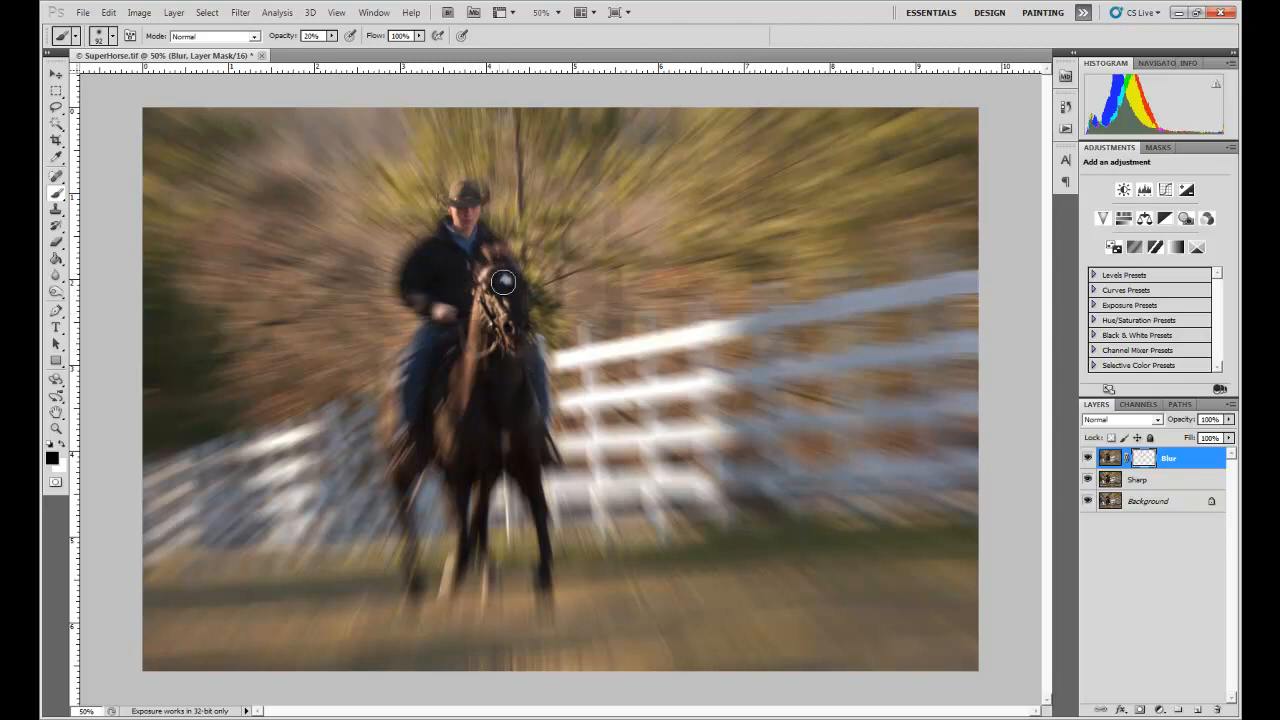
mouse_move(499, 265)
left_mouse_down()
mouse_move(477, 239)
mouse_move(500, 299)
mouse_move(520, 300)
mouse_move(492, 255)
mouse_move(469, 319)
mouse_move(423, 308)
mouse_move(404, 287)
mouse_move(407, 266)
mouse_move(433, 241)
mouse_move(430, 288)
mouse_move(456, 324)
mouse_move(457, 290)
left_mouse_up()
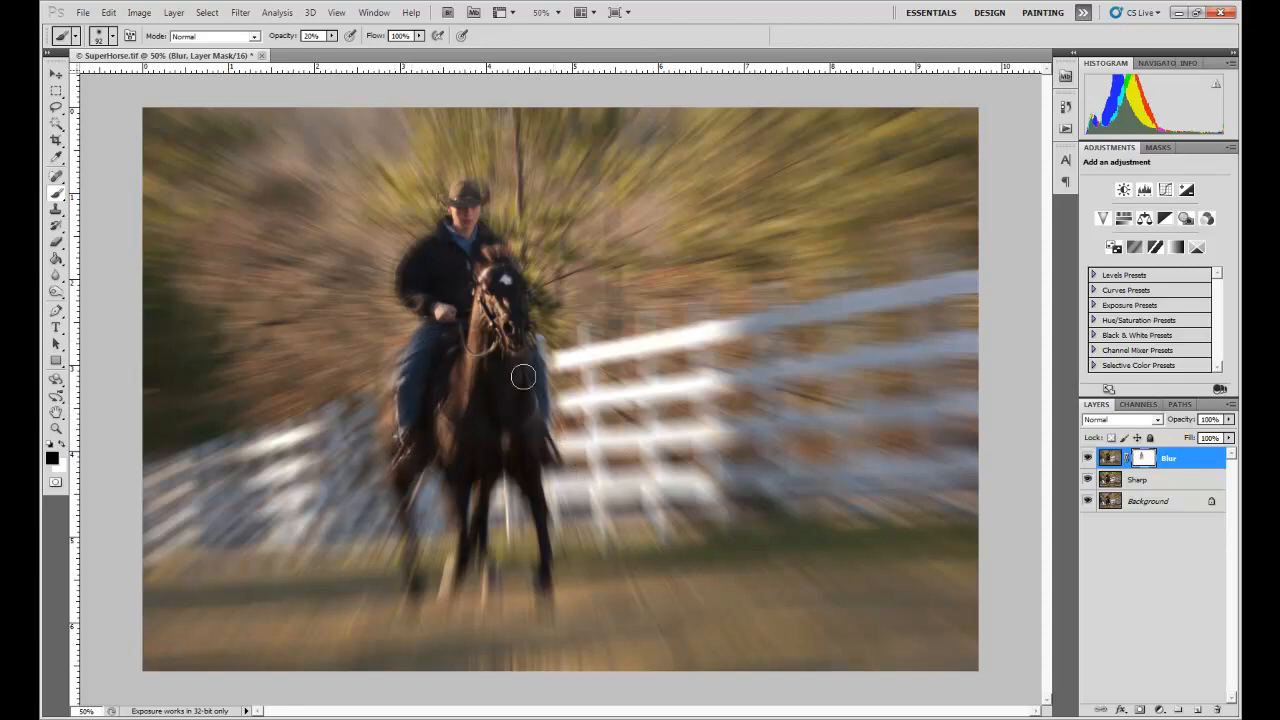
left_click_drag(523, 377, 553, 448)
left_click_drag(402, 341, 408, 406)
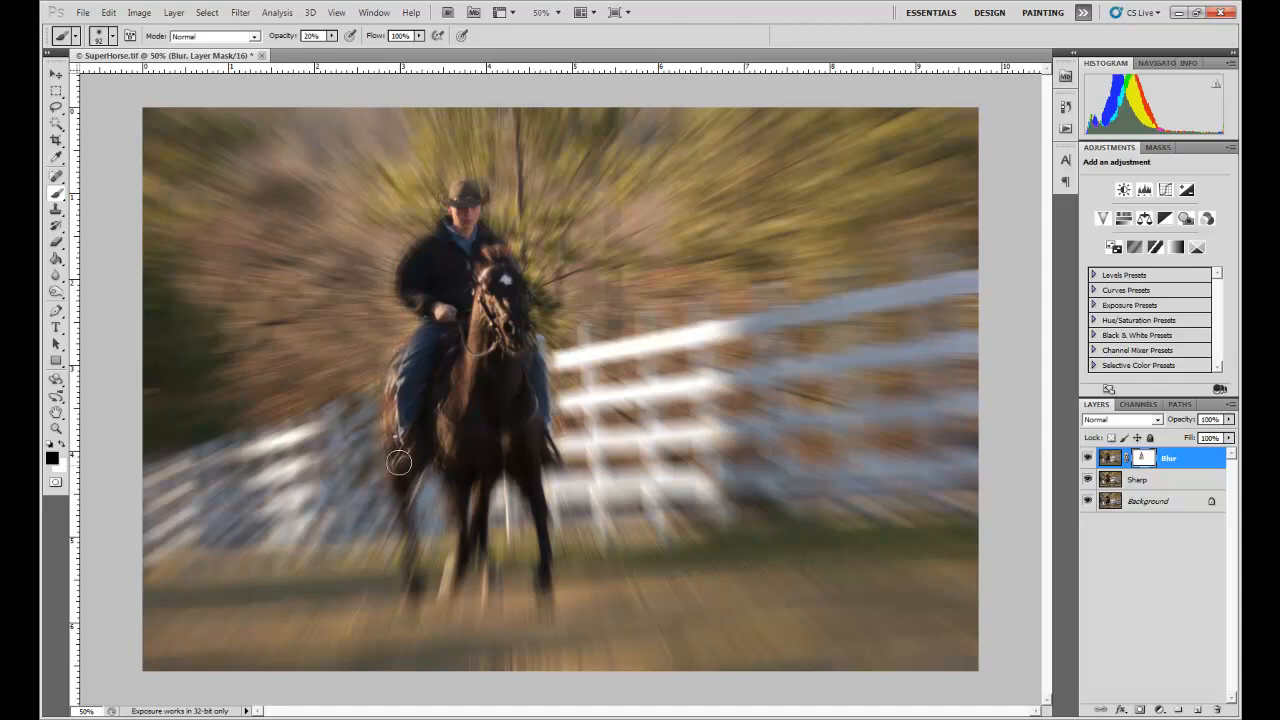